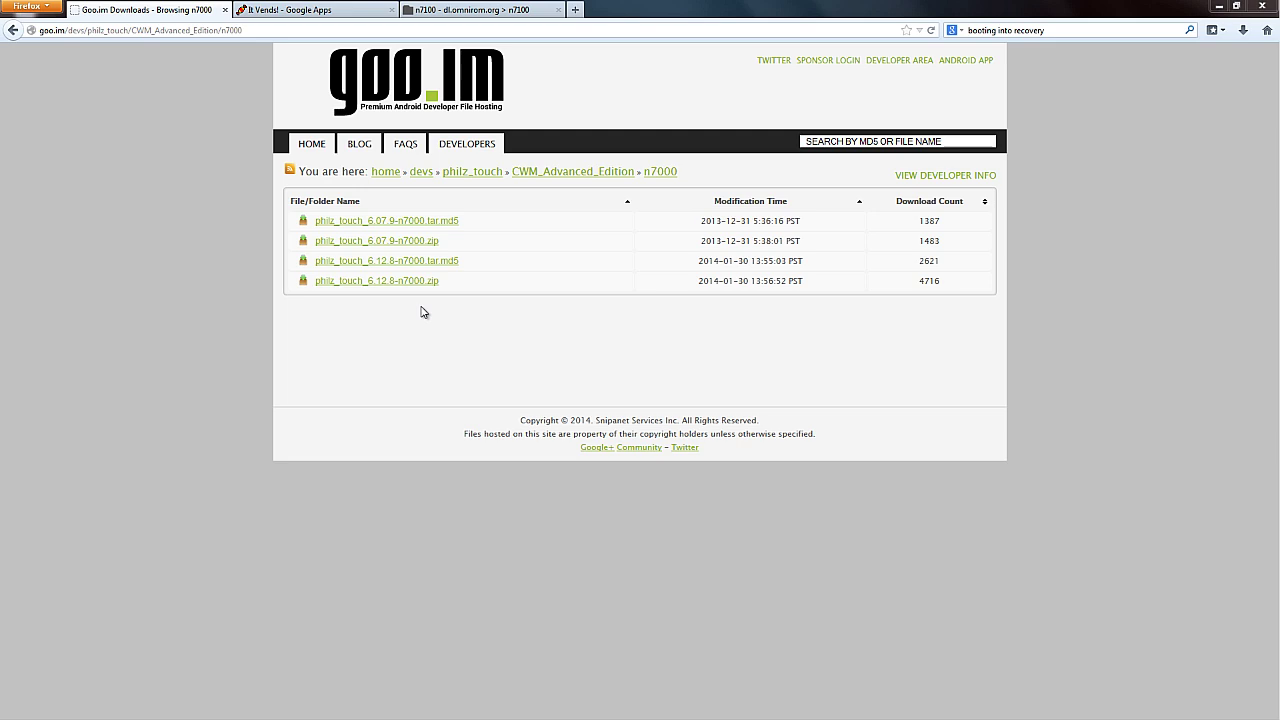
# Take the OmniROM tab up to its device folder list, then cycle back to goo.im n7000 recoveries.
pyautogui.click(443, 10)
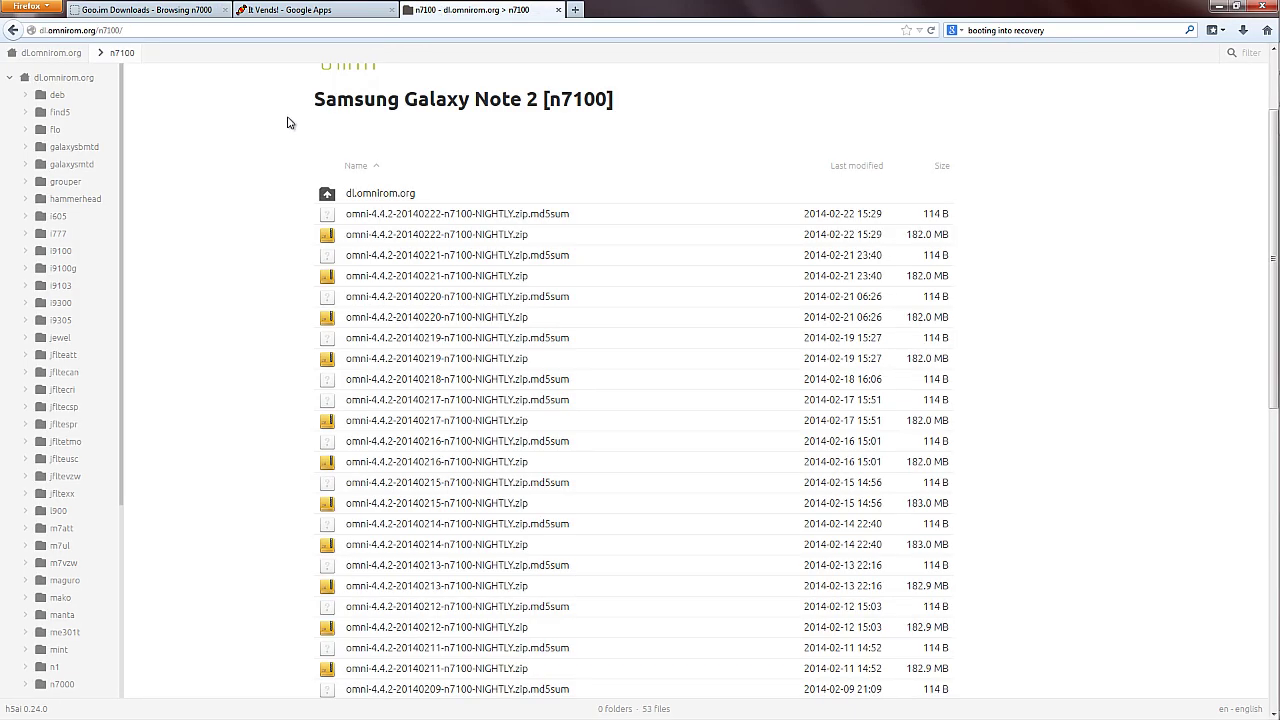
pyautogui.click(50, 53)
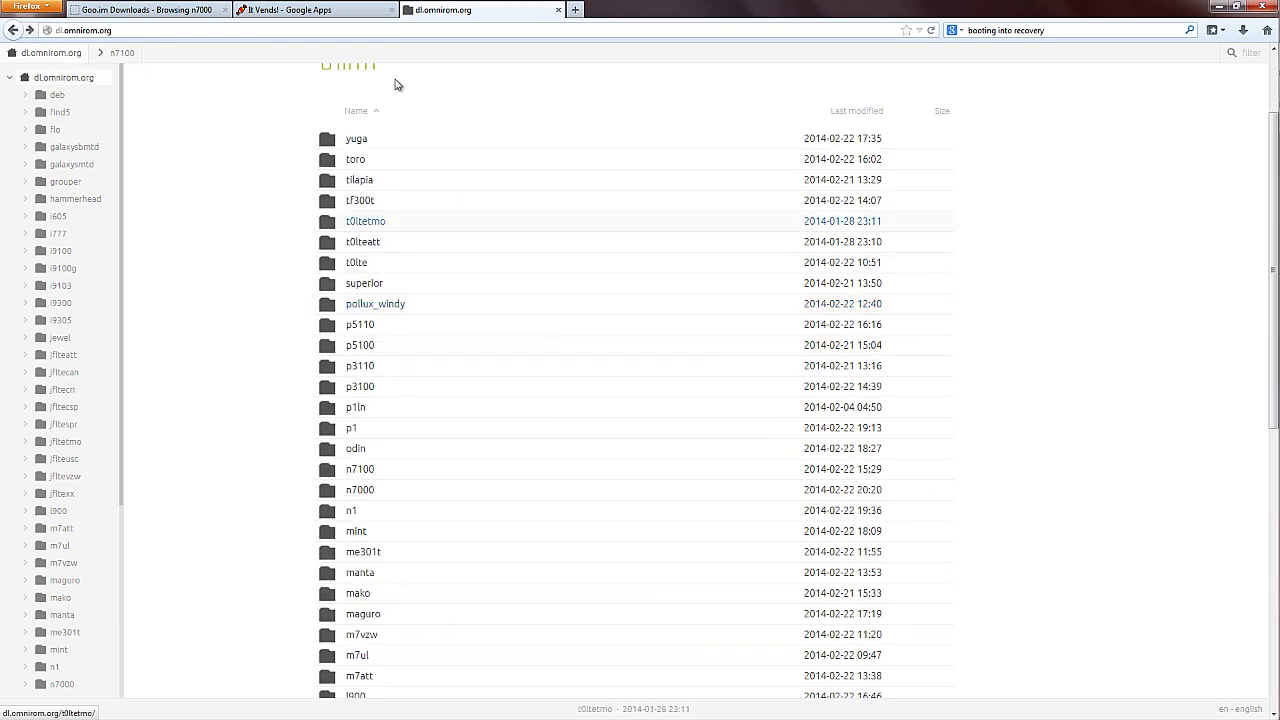
pyautogui.click(300, 10)
pyautogui.click(153, 8)
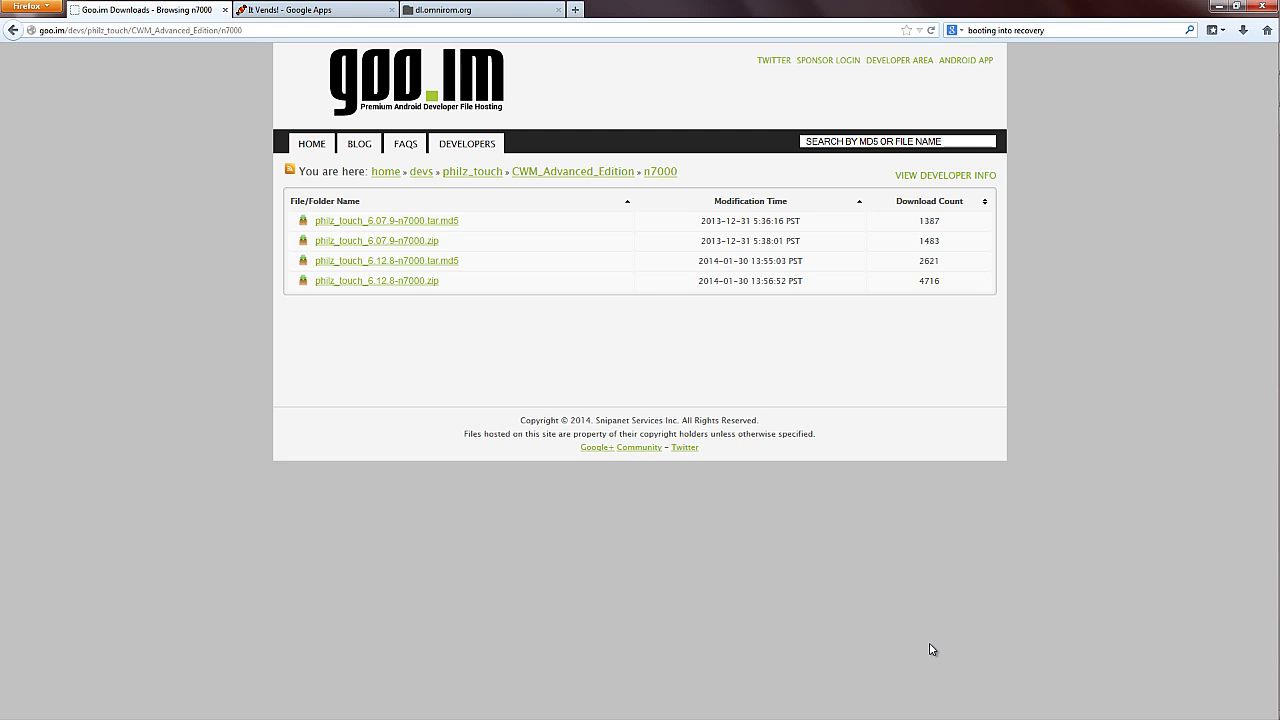
pyautogui.hotkey('ctrl', 'Tab')
pyautogui.hotkey('ctrl', 'shift', 'Tab')
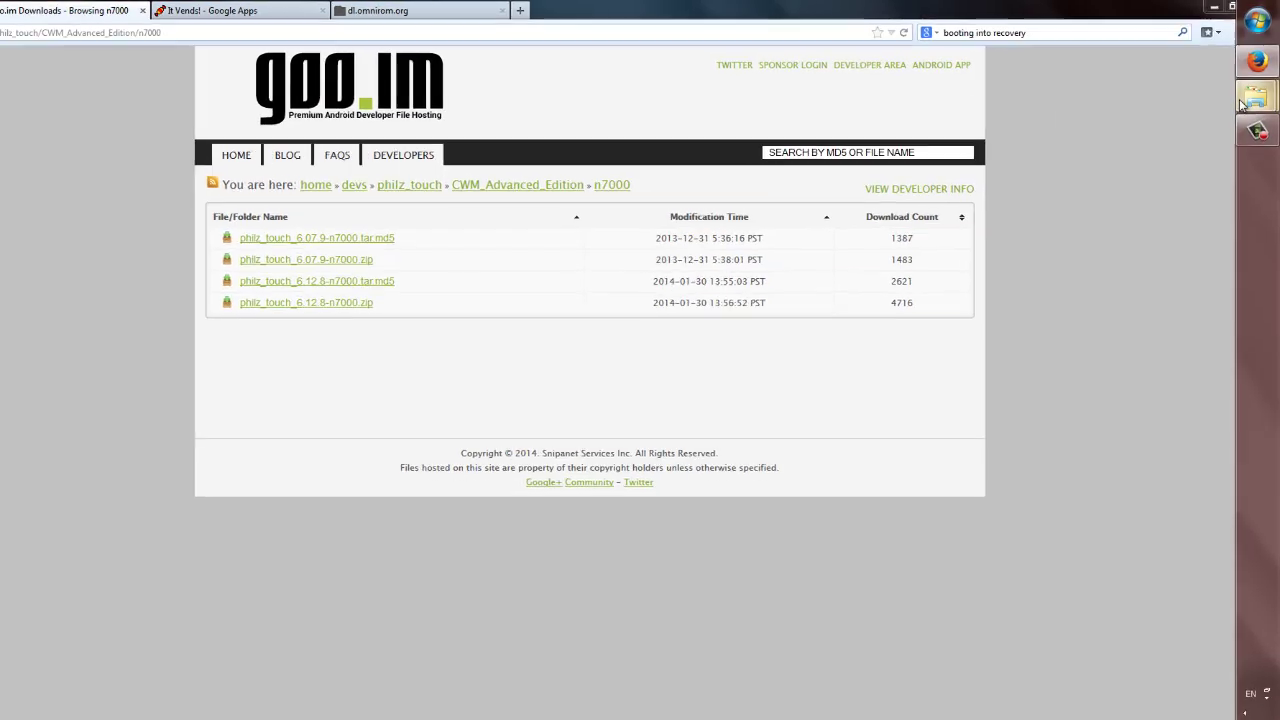
pyautogui.moveTo(1254, 106)
pyautogui.moveTo(1128, 168)
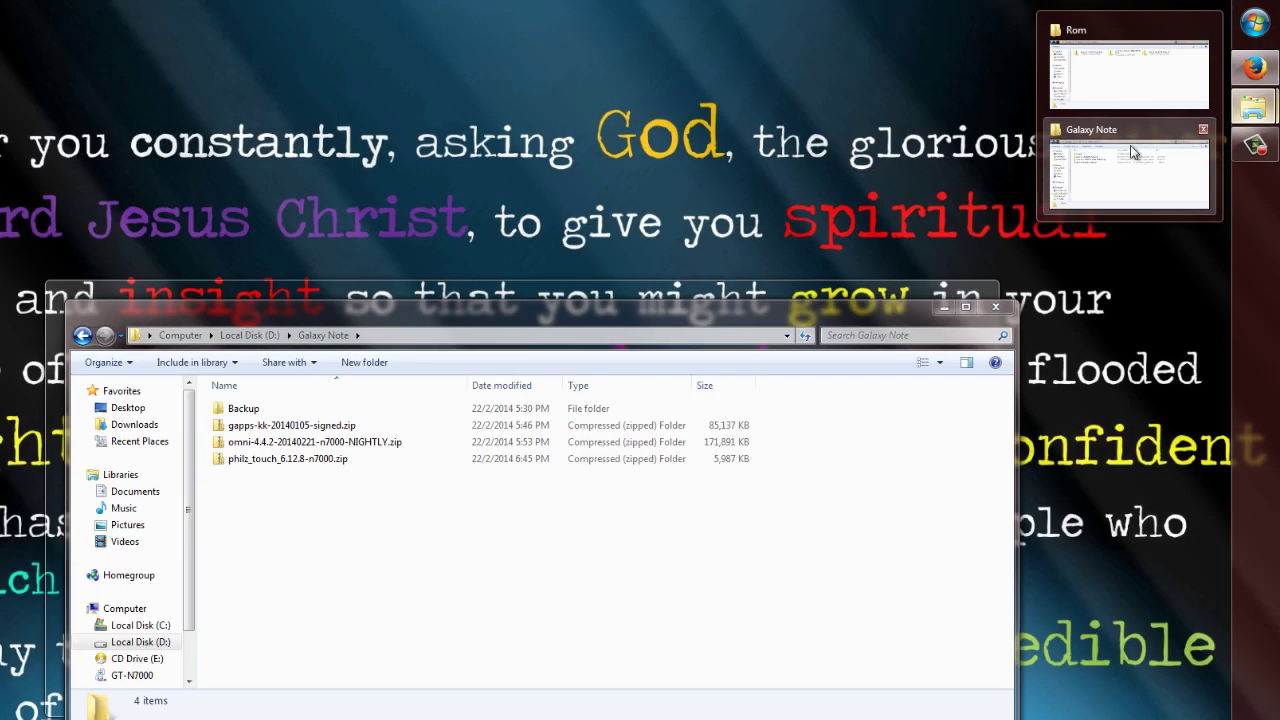
pyautogui.click(1129, 75)
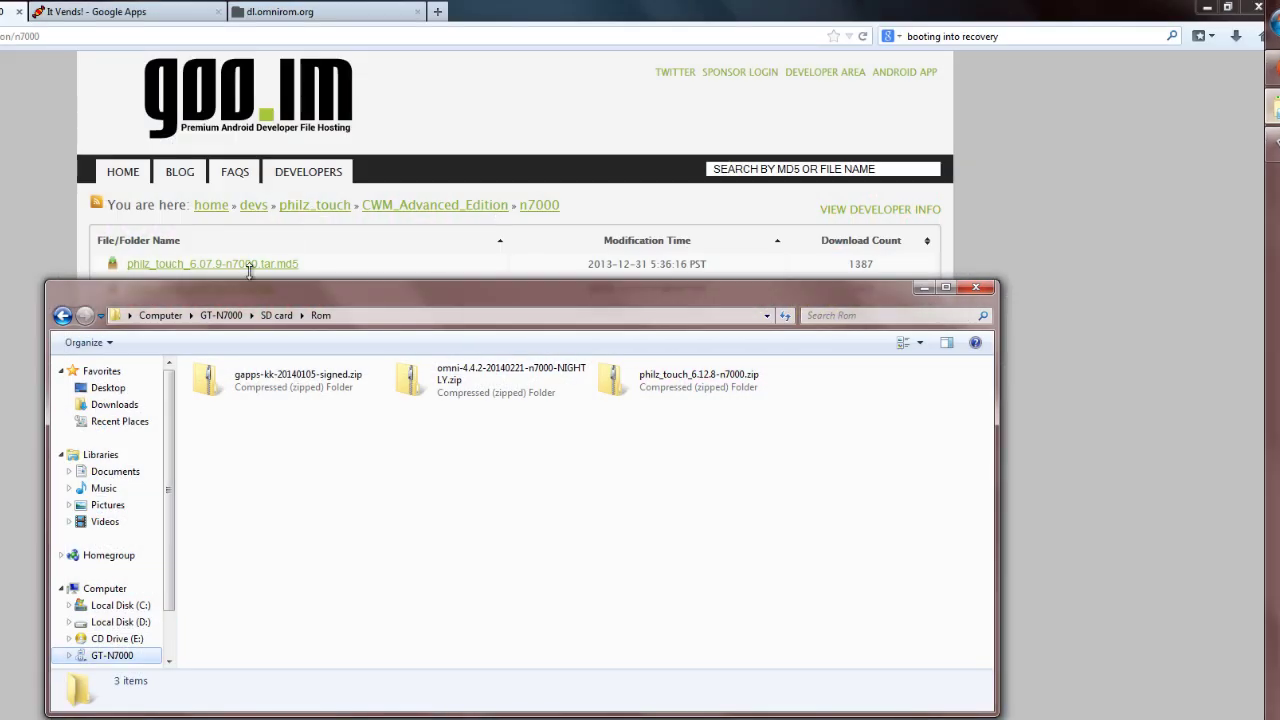
pyautogui.click(221, 315)
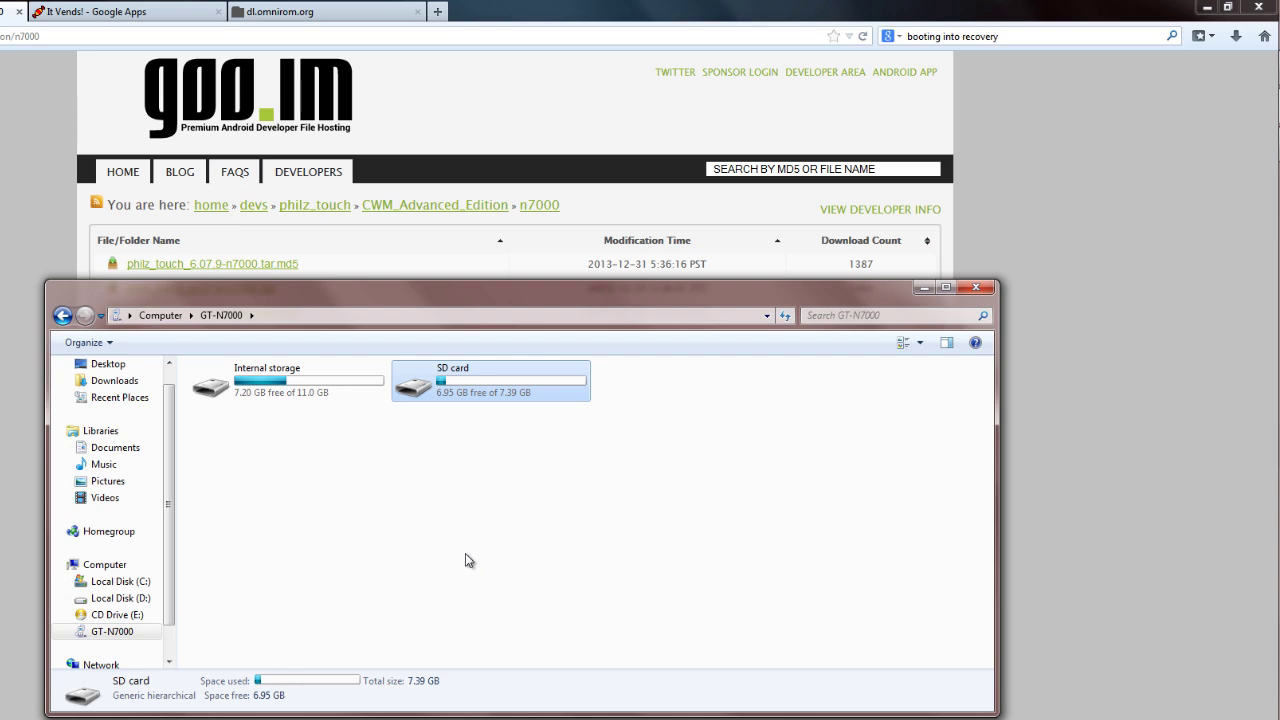
pyautogui.moveTo(651, 469)
pyautogui.mouseDown()
pyautogui.moveTo(575, 500)
pyautogui.moveTo(390, 465)
pyautogui.mouseUp()
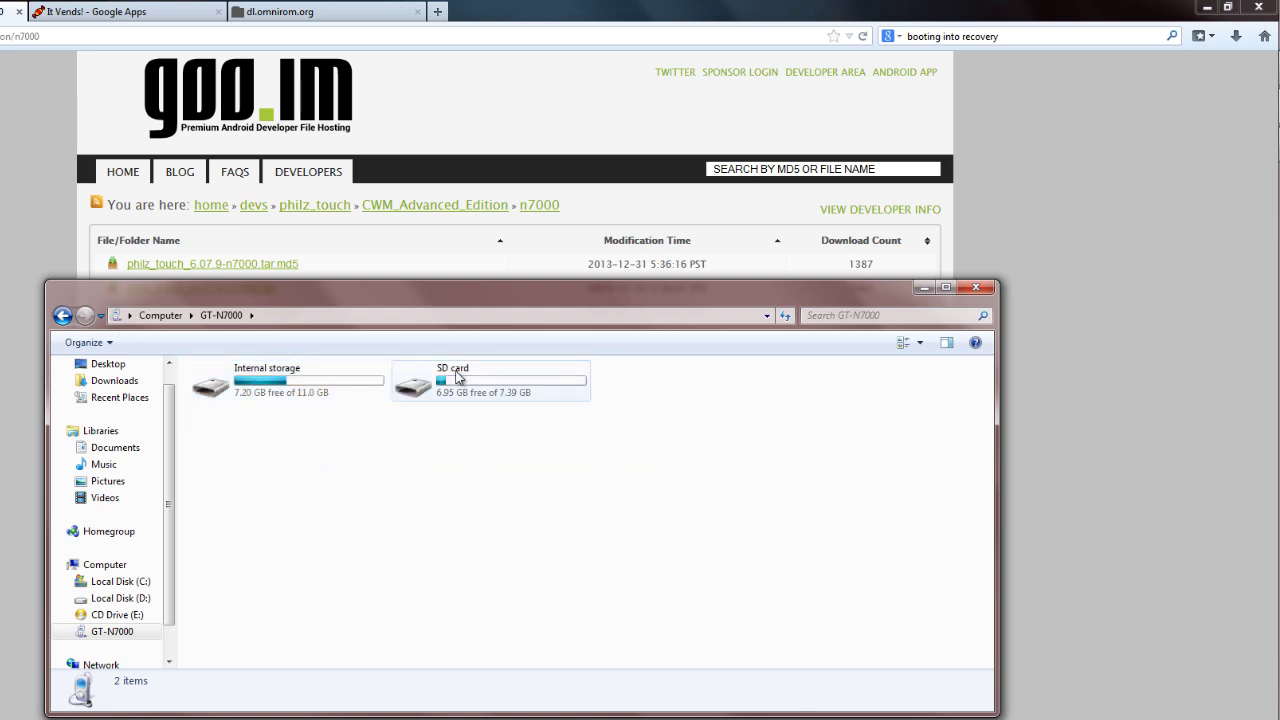
pyautogui.doubleClick(455, 376)
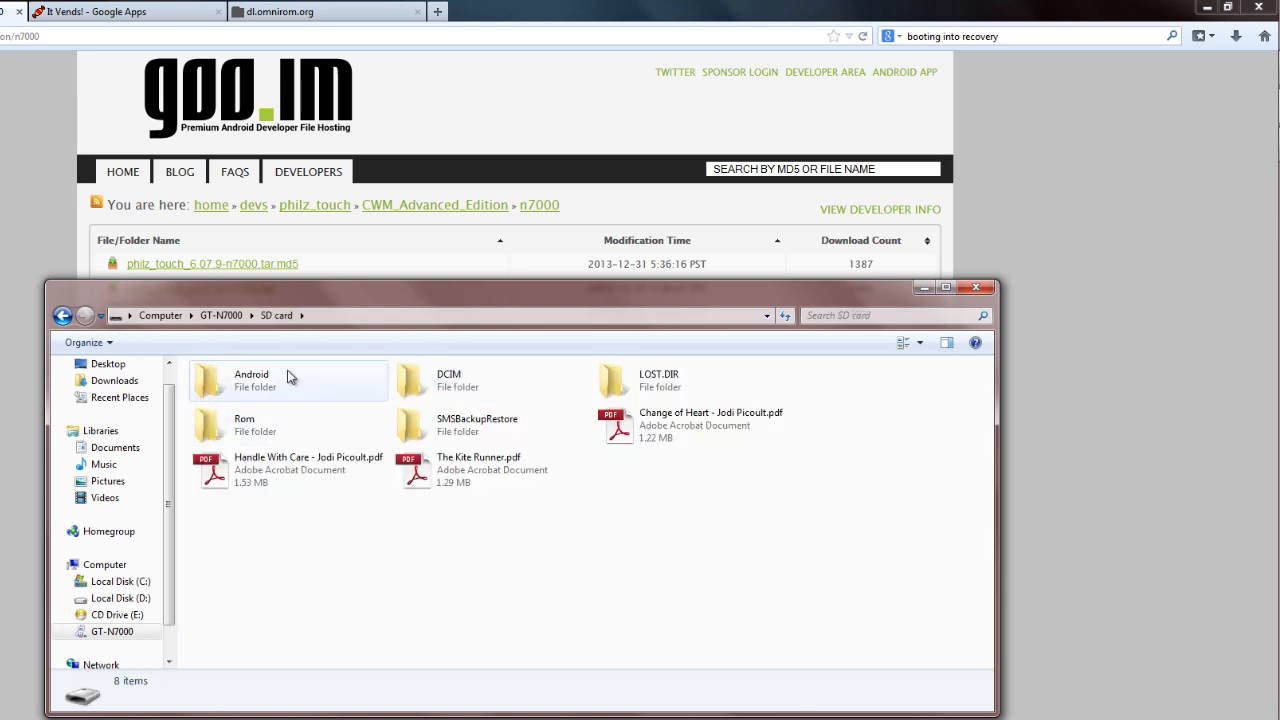
pyautogui.doubleClick(271, 430)
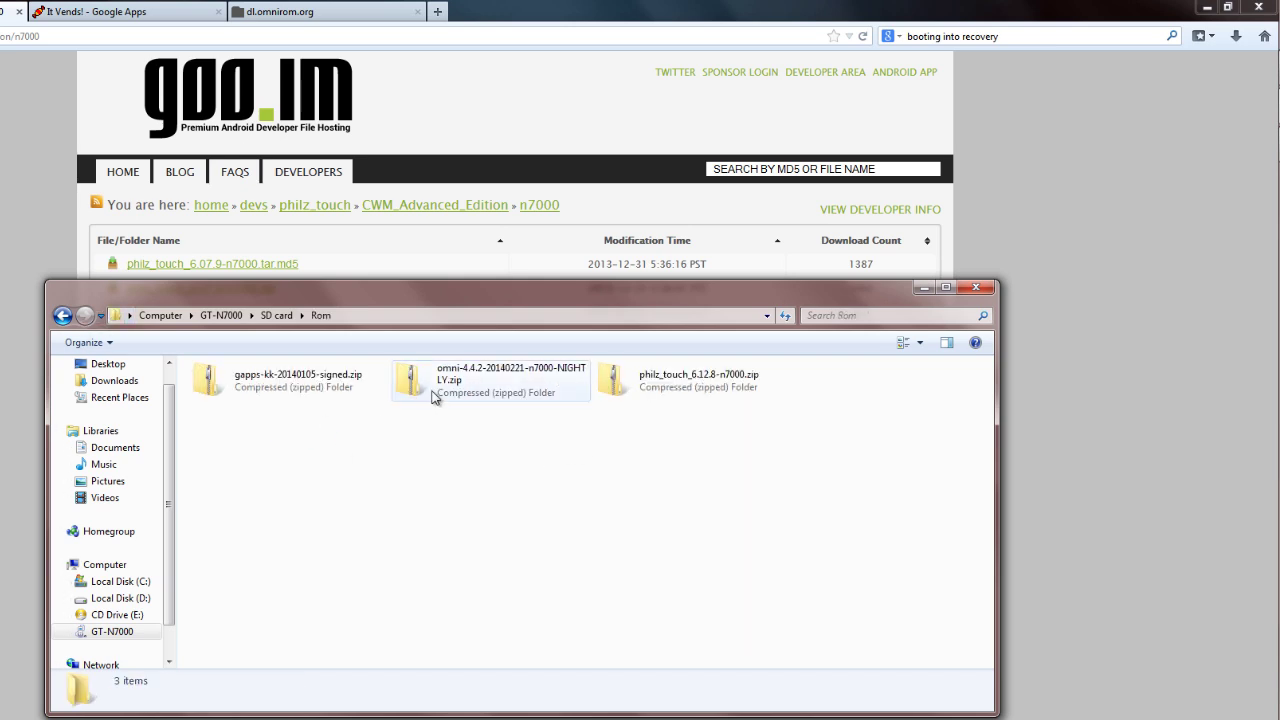
pyautogui.hotkey('alt', 'F4')
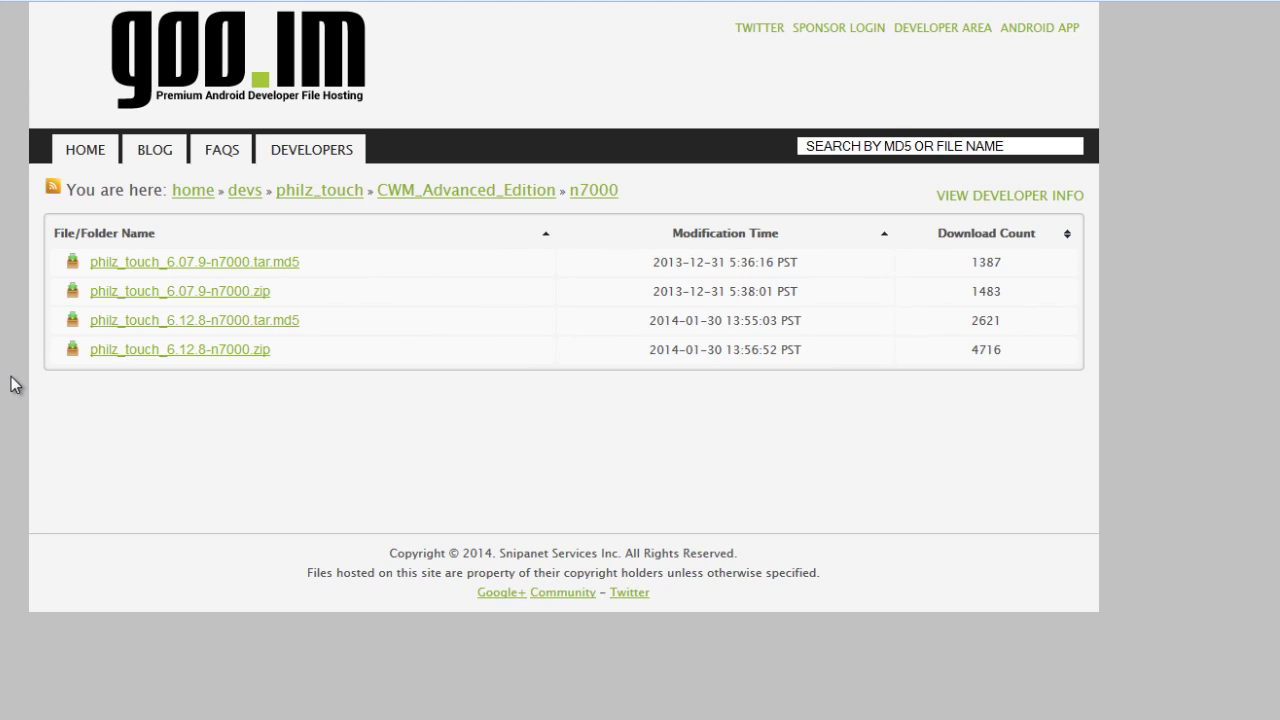
# Expand and collapse the philz_touch_6.12.8-n7000.zip details, then bring the Galaxy Note and Rom folder windows forward.
pyautogui.click(115, 352)
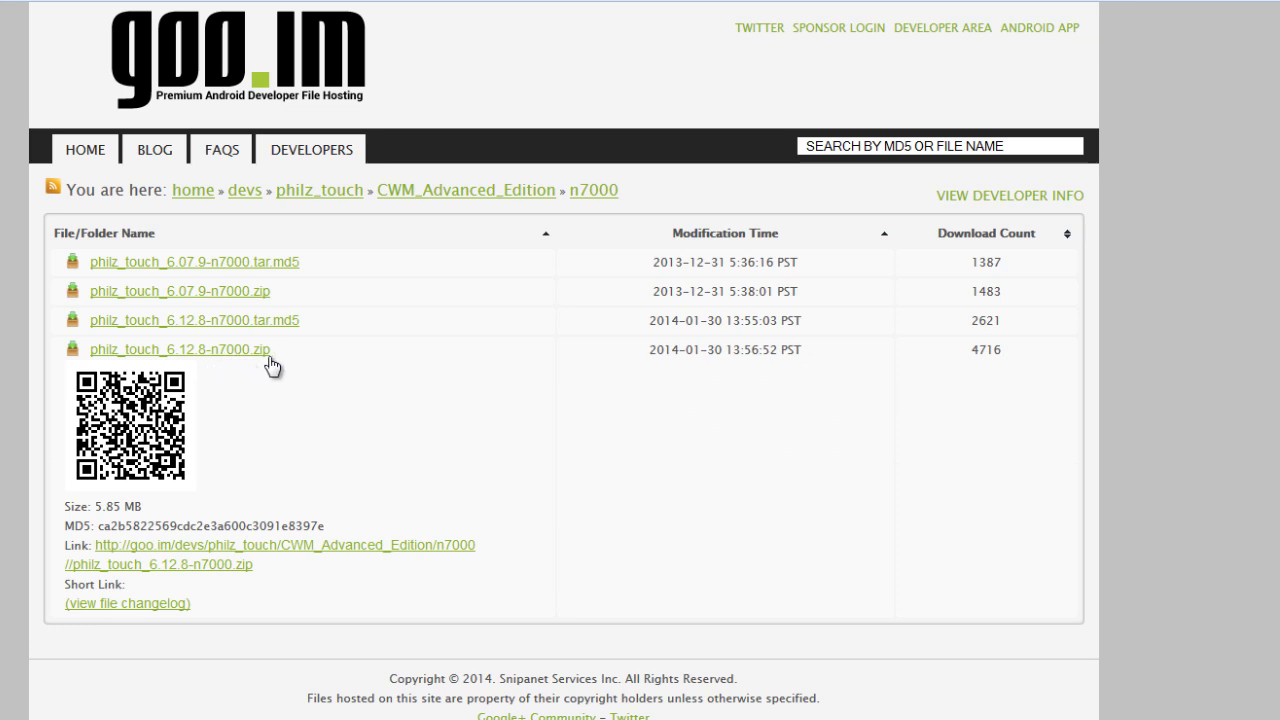
pyautogui.click(185, 362)
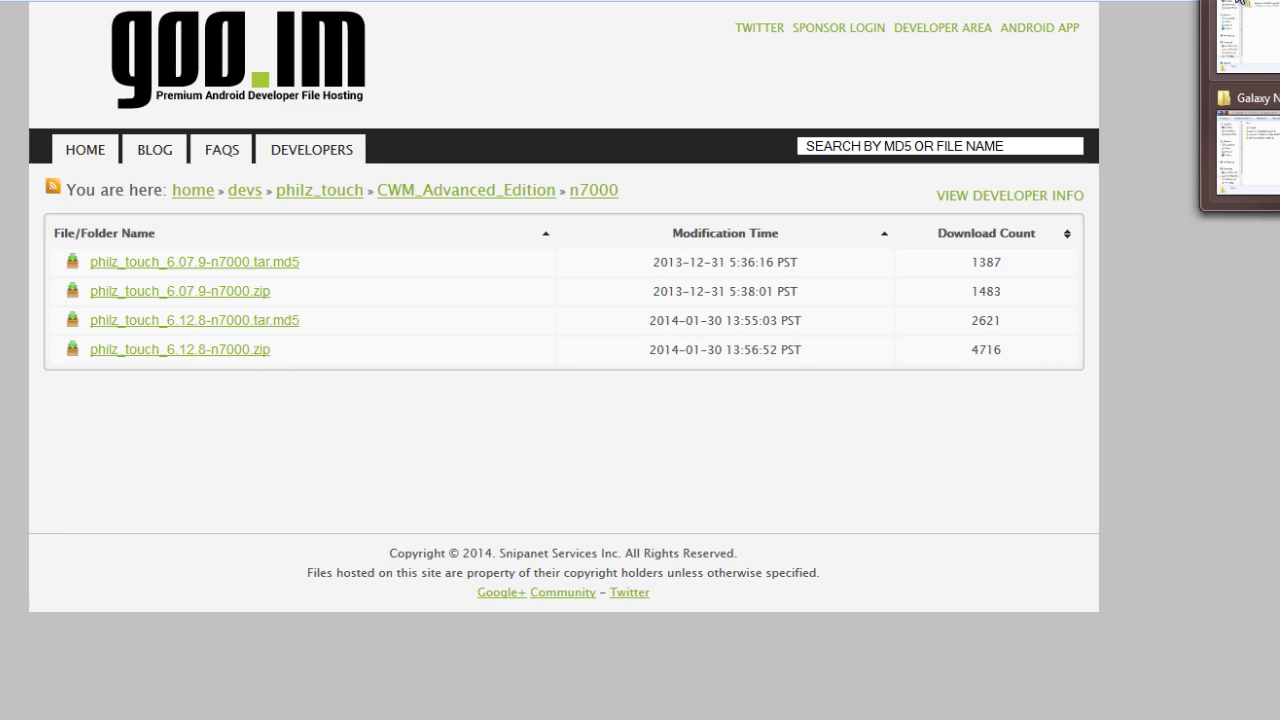
pyautogui.click(1276, 103)
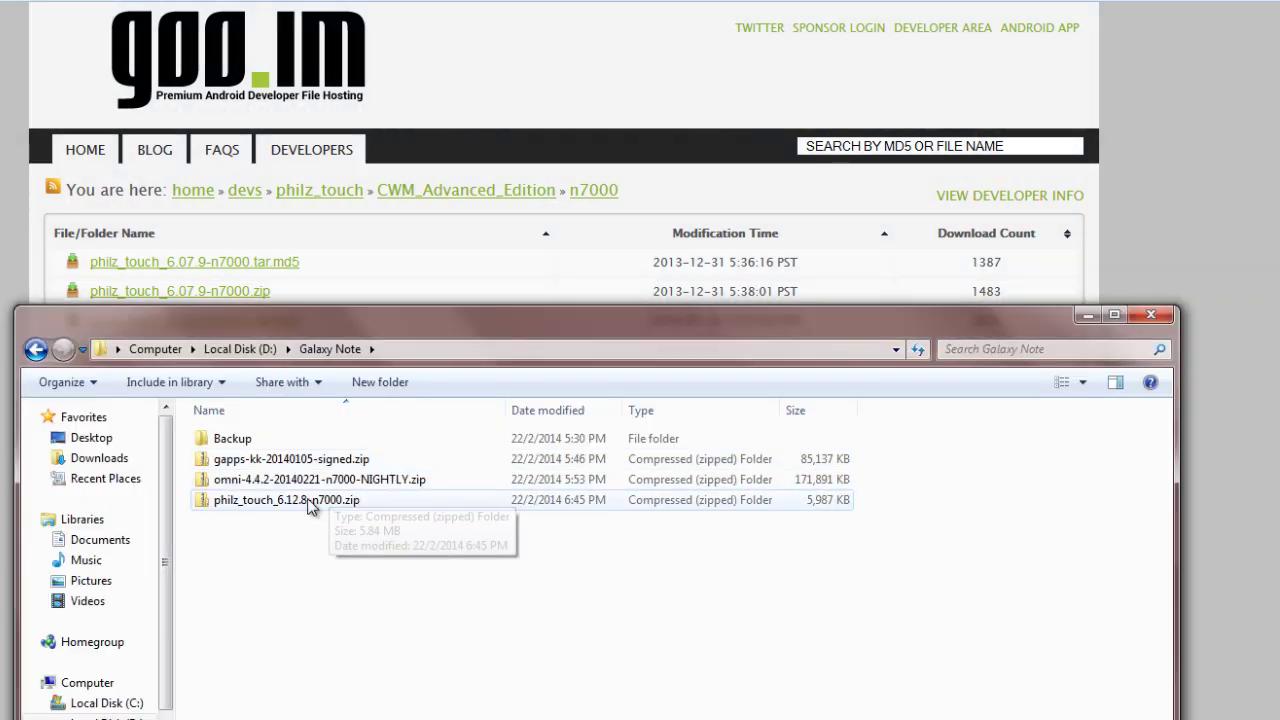
pyautogui.click(1240, 110)
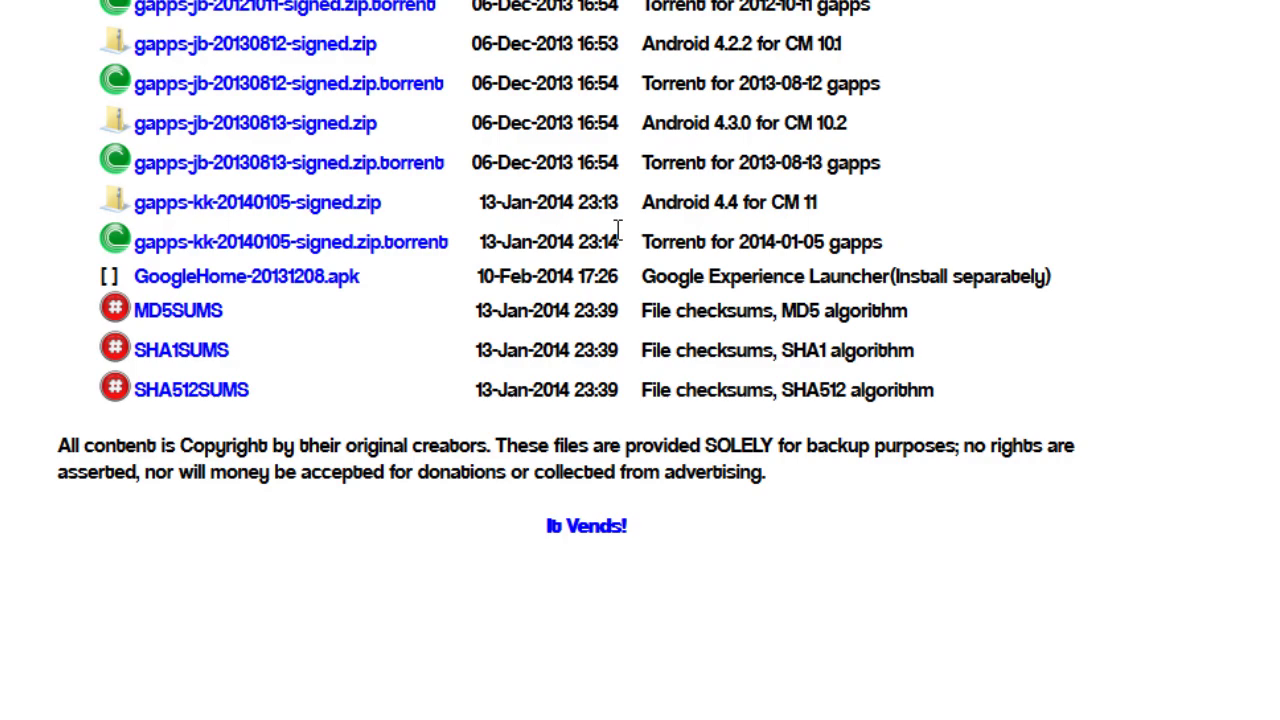
# Scroll the It Vends Google Apps page back up toward its introduction.
pyautogui.scroll(5, 249, 491)
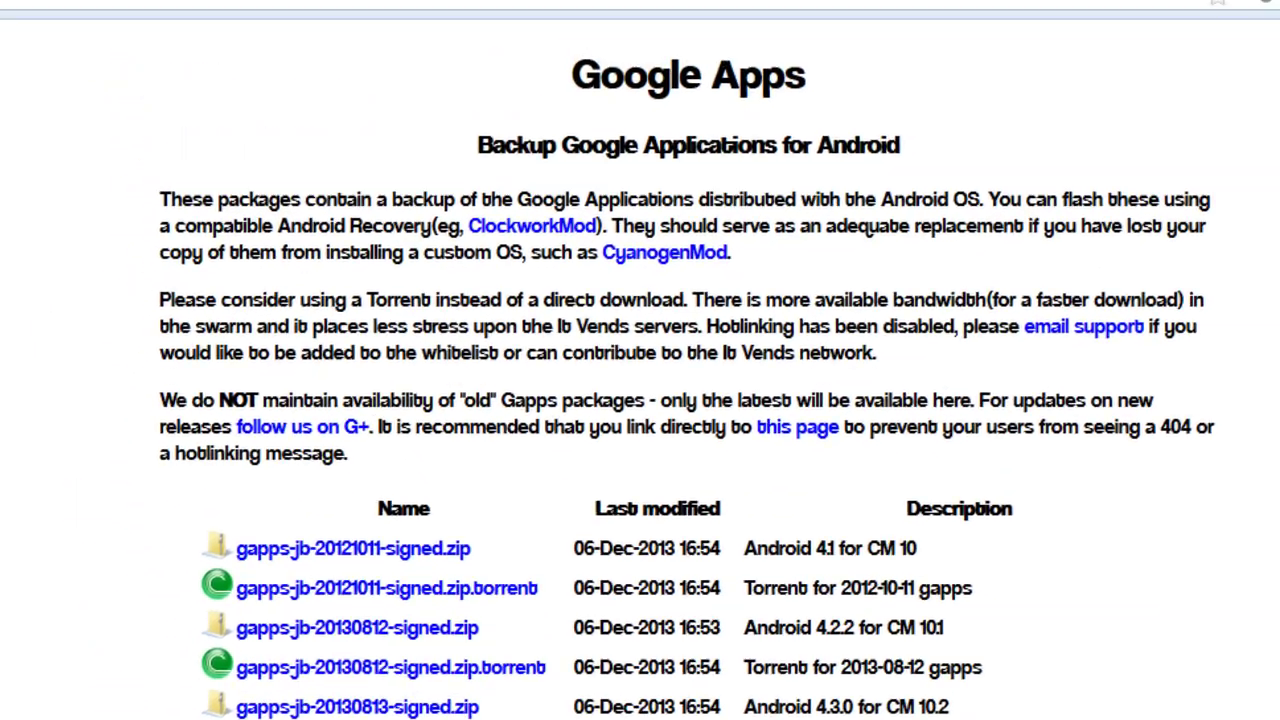
# Open the n7000 folder of OmniROM nightly builds from the dl.omnirom.org device list.
pyautogui.click(310, 18)
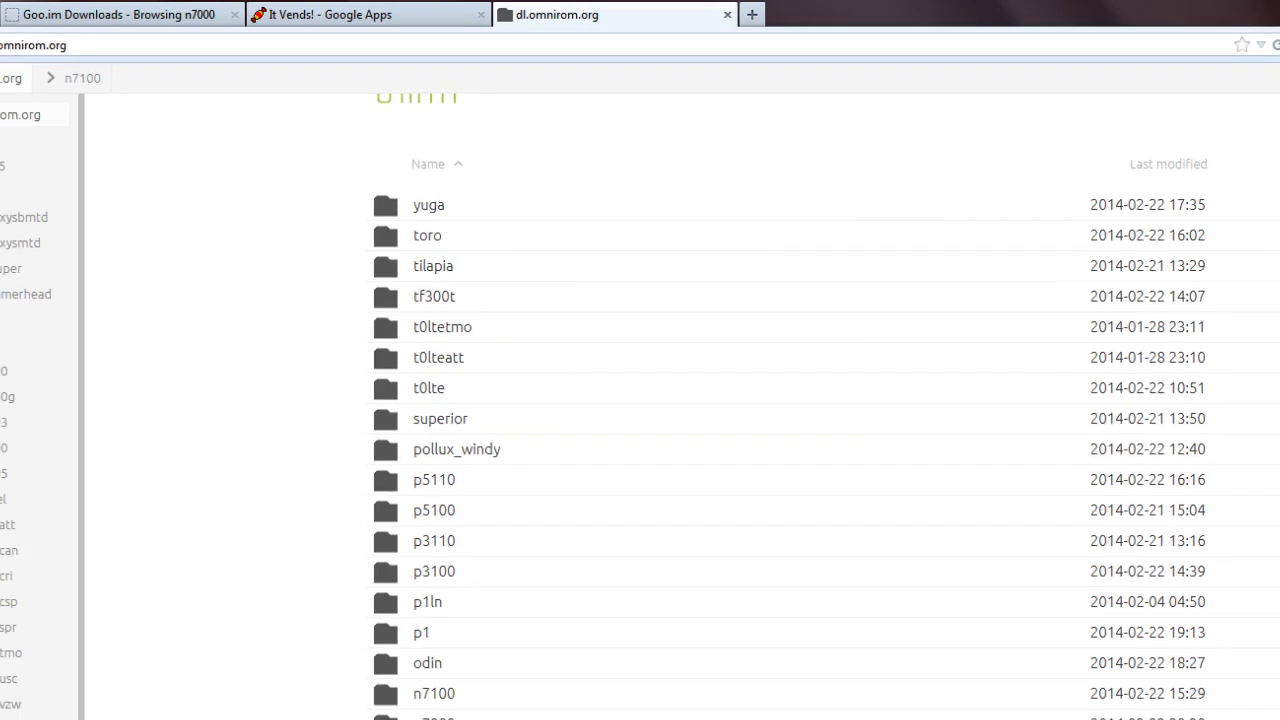
pyautogui.scroll(-2, 509, 580)
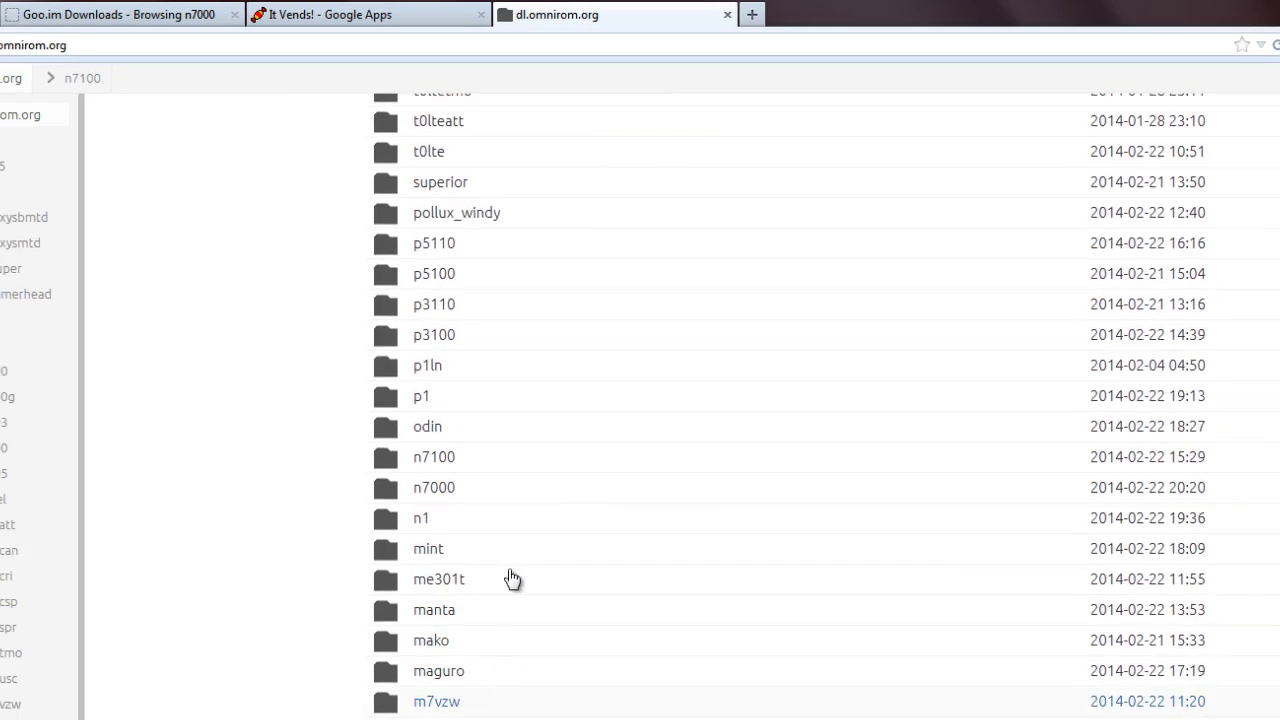
pyautogui.scroll(-1, 480, 617)
pyautogui.scroll(-1, 480, 617)
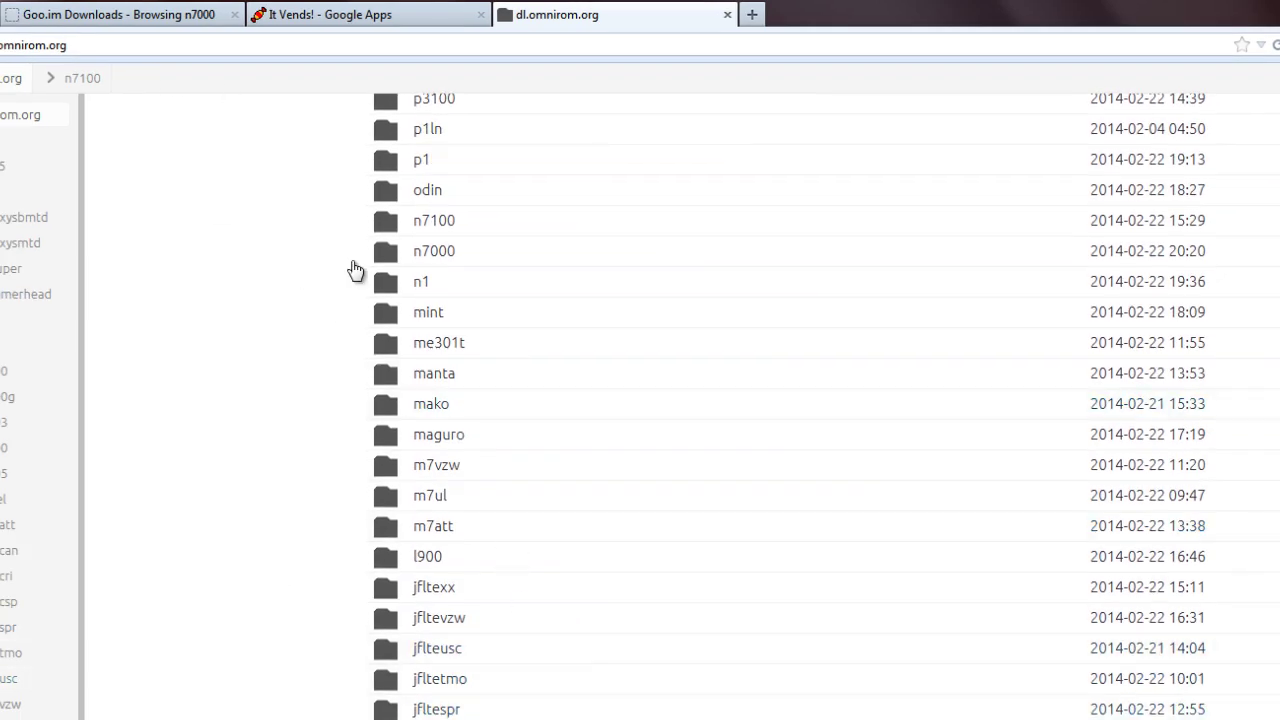
pyautogui.click(436, 251)
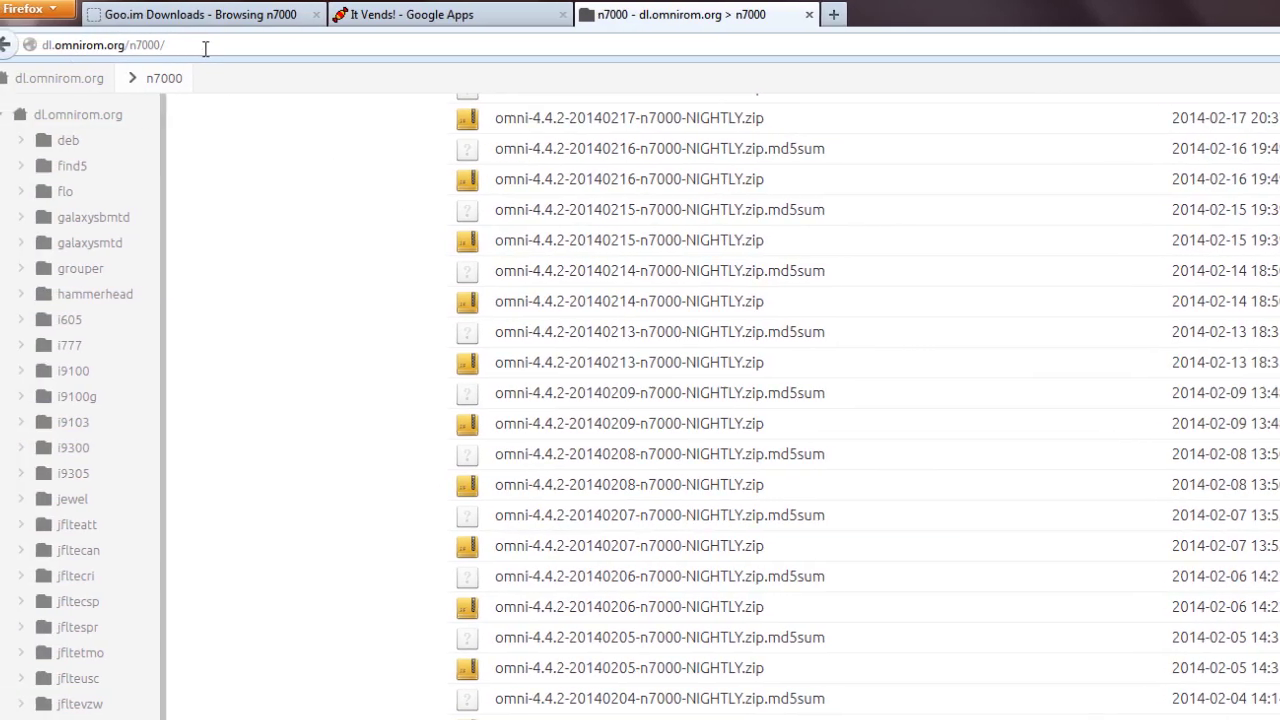
pyautogui.scroll(10, 851, 497)
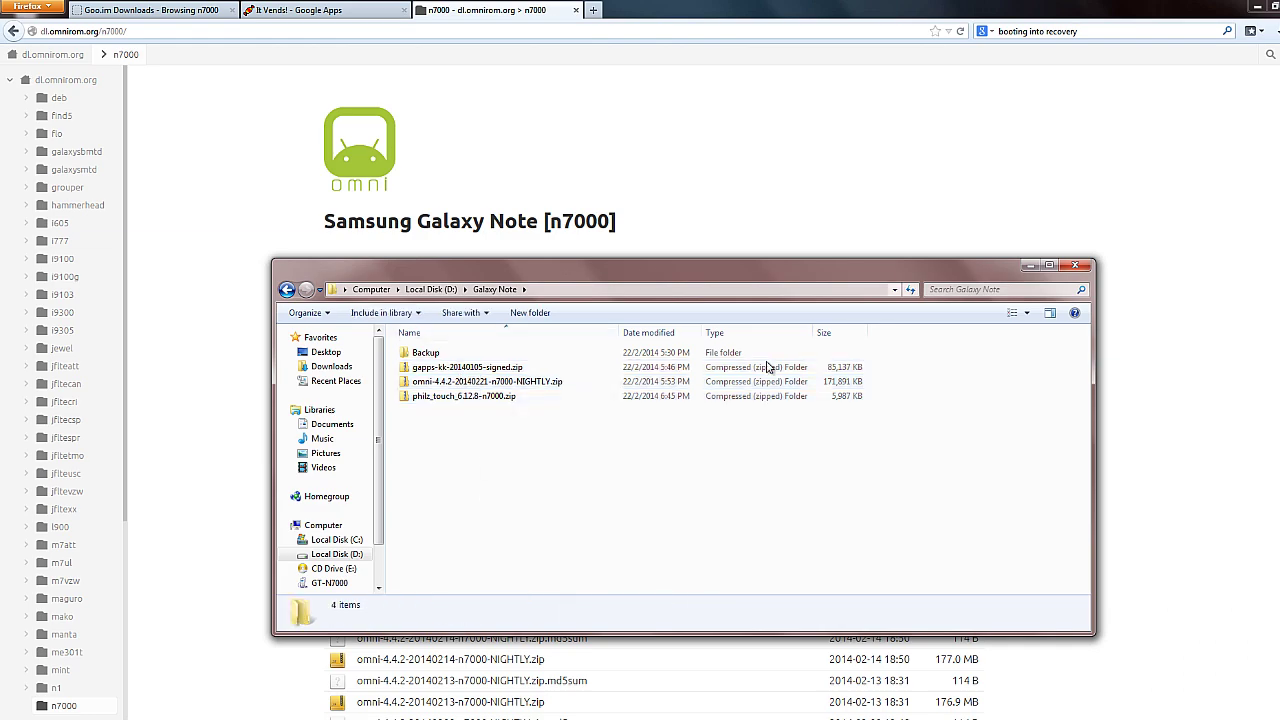
# Box-select the three downloaded zips in the Galaxy Note folder, then deselect them.
pyautogui.moveTo(518, 500)
pyautogui.mouseDown()
pyautogui.moveTo(500, 397)
pyautogui.moveTo(423, 414)
pyautogui.mouseUp()
pyautogui.click(423, 414)
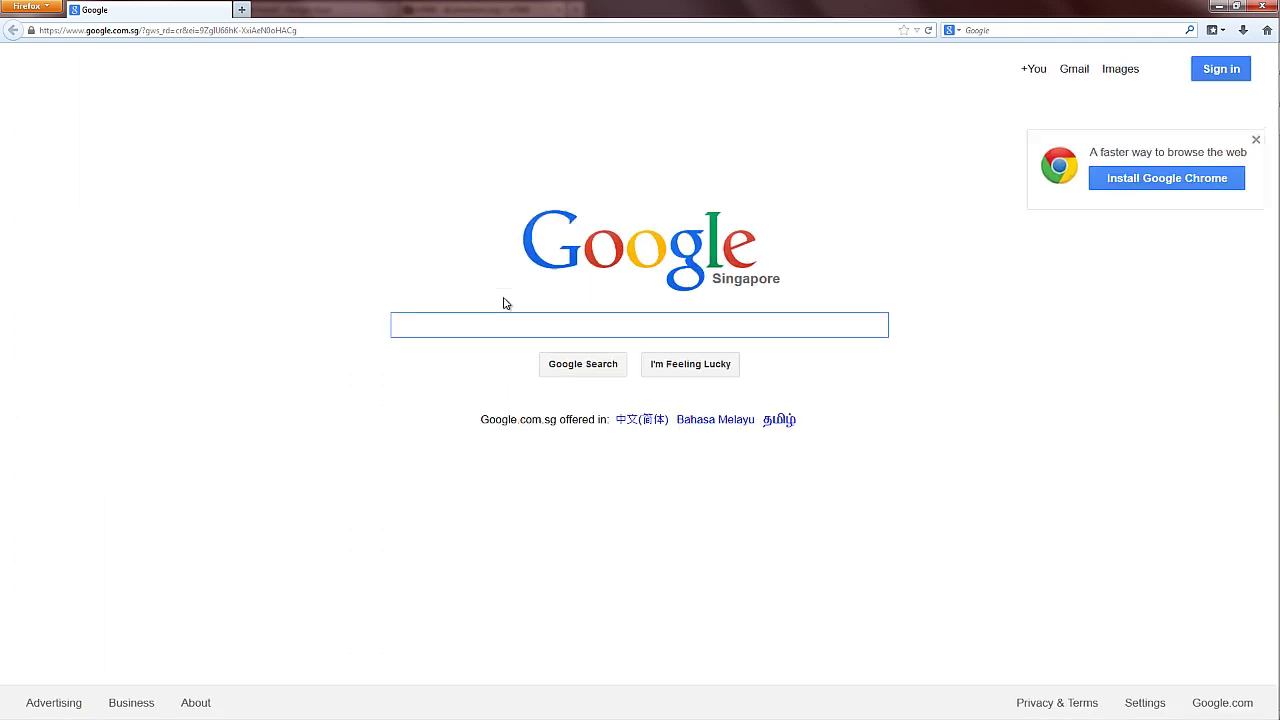
# Search the web for 'sms backup and restore' and open its Google Play app page.
pyautogui.click(339, 33)
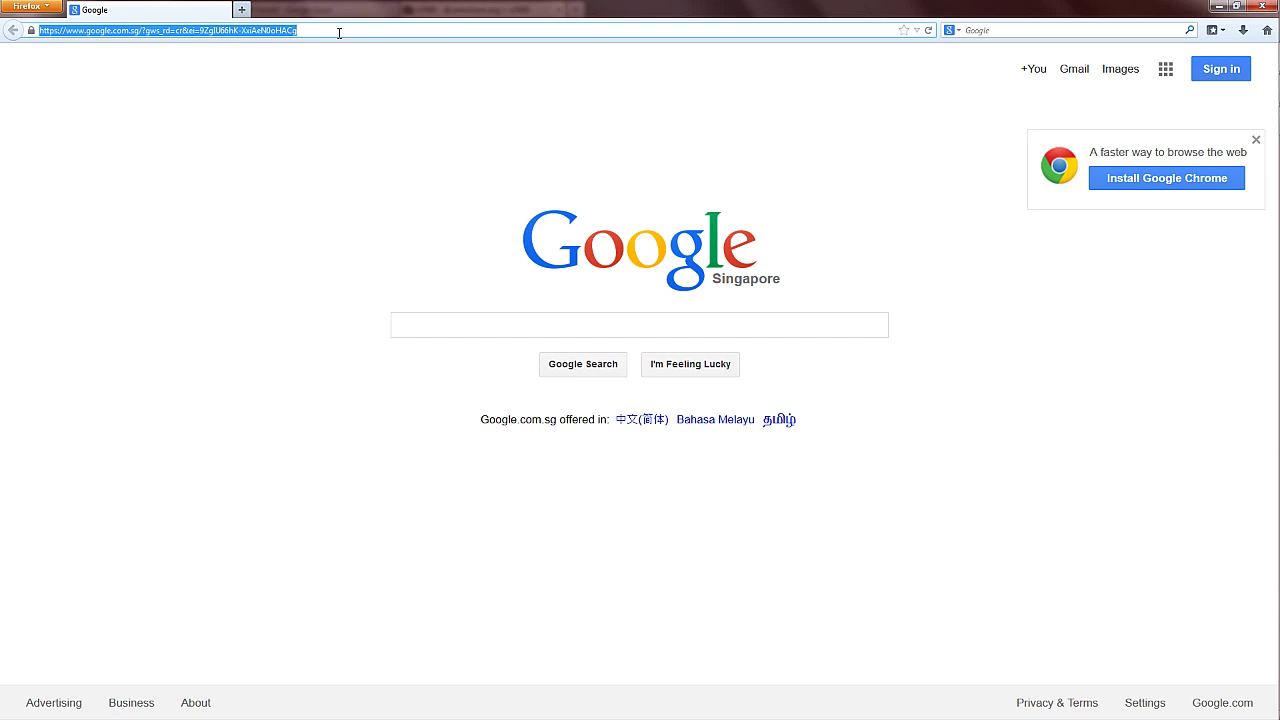
pyautogui.write('sms backup and ')
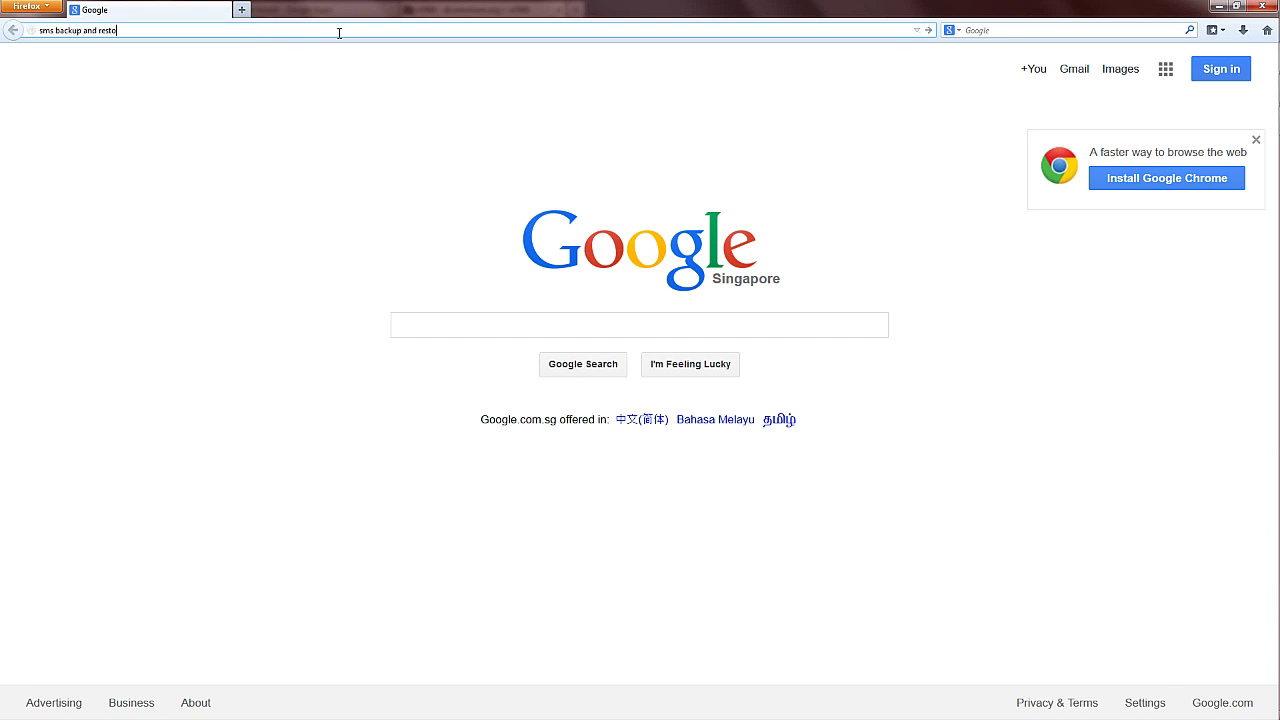
pyautogui.write('re')
pyautogui.press('Return')
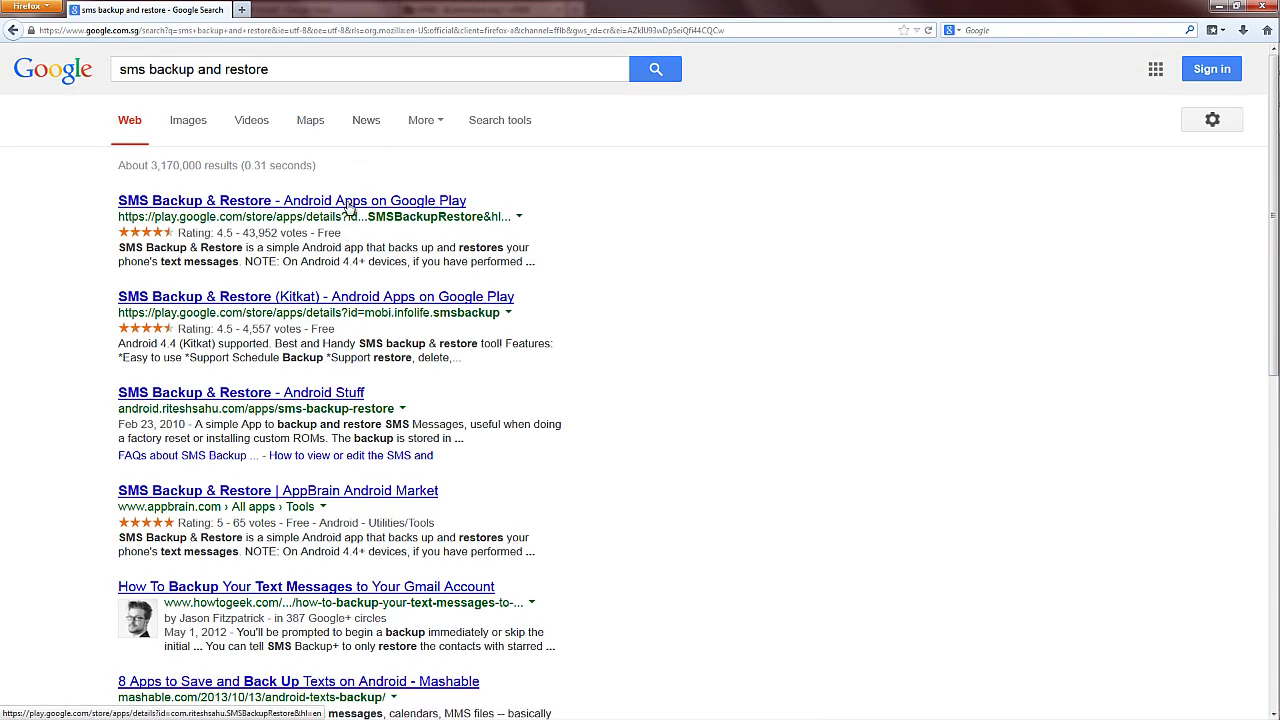
pyautogui.click(350, 203)
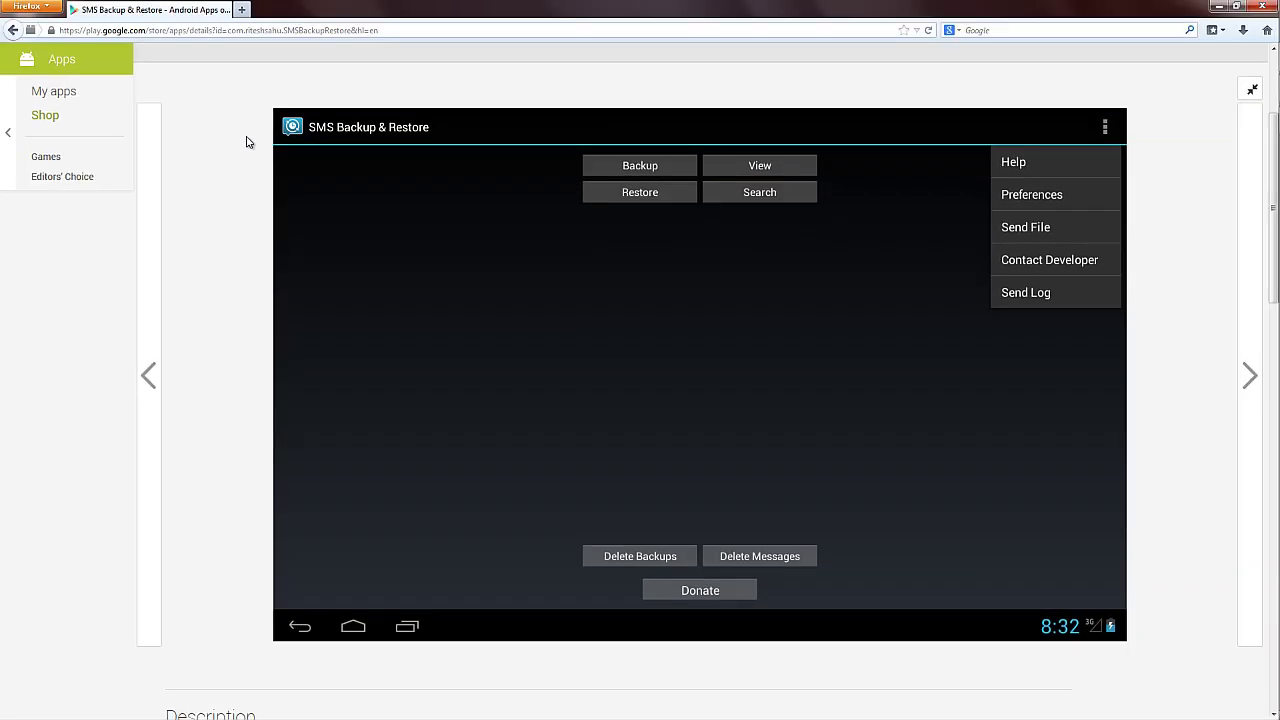
pyautogui.moveTo(1257, 90)
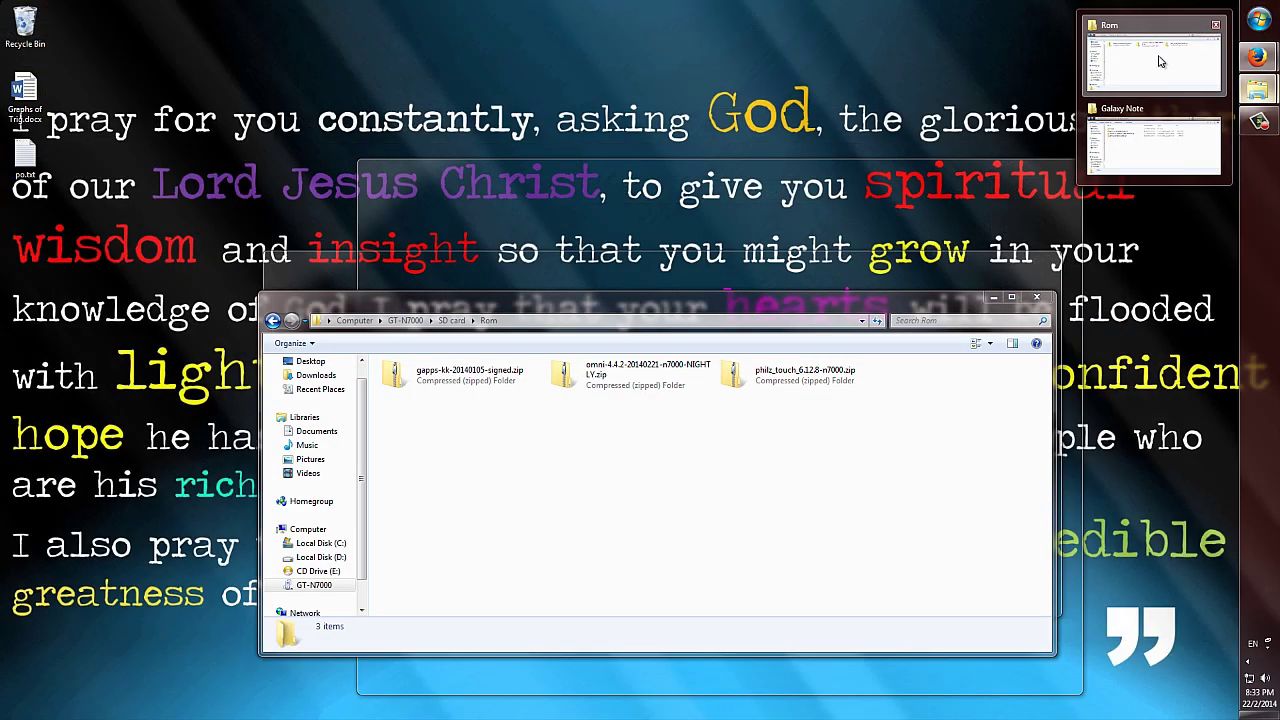
# From the Rom folder, go up to GT-N7000, peek into the SD card, then open internal storage.
pyautogui.click(1159, 62)
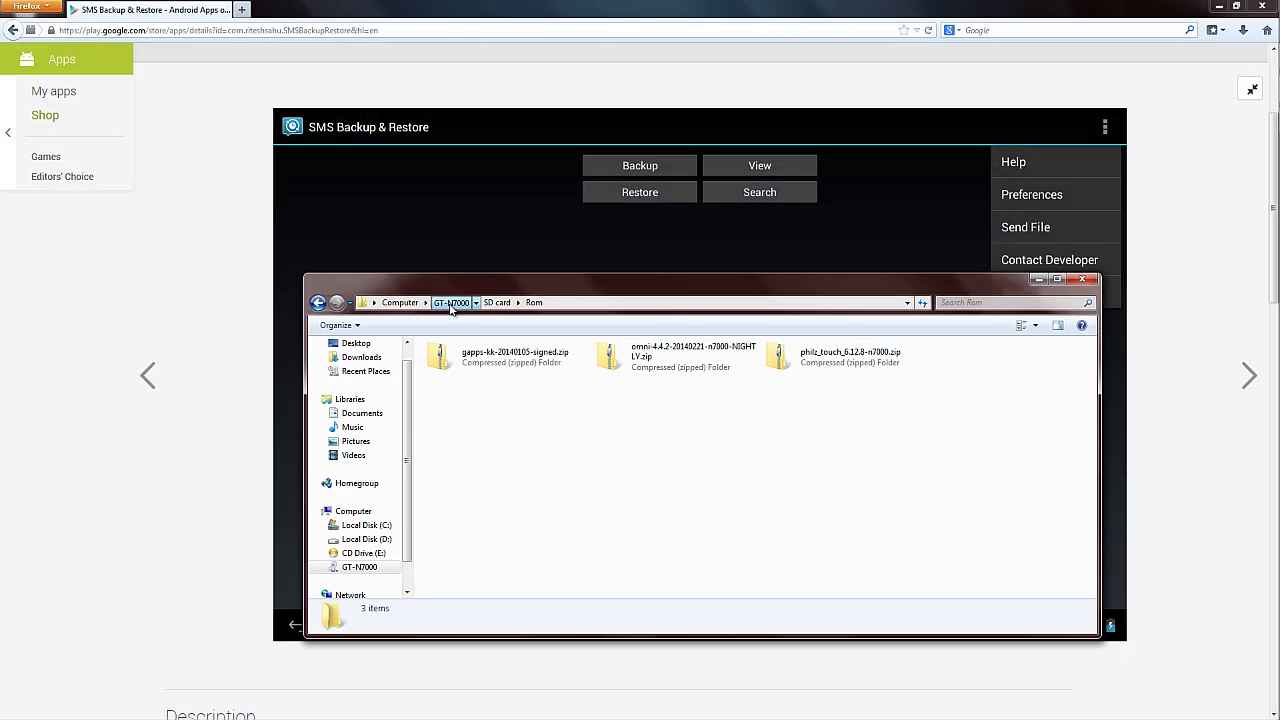
pyautogui.click(450, 302)
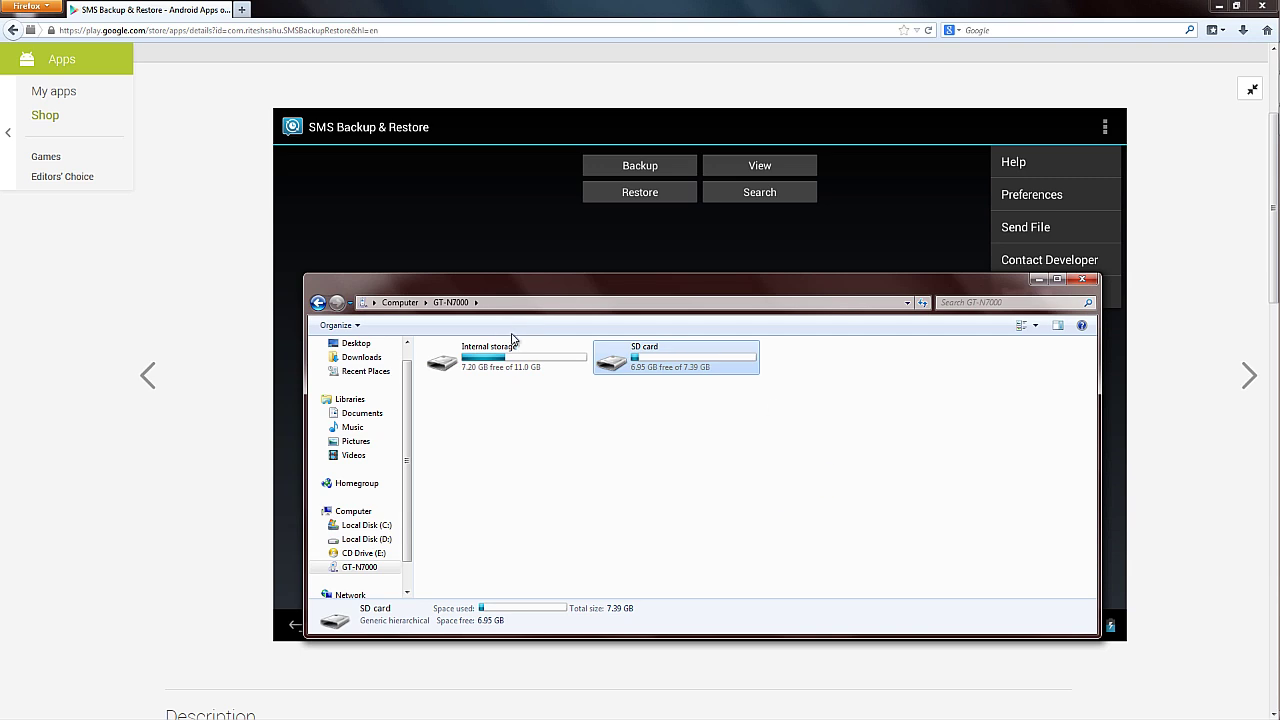
pyautogui.doubleClick(612, 357)
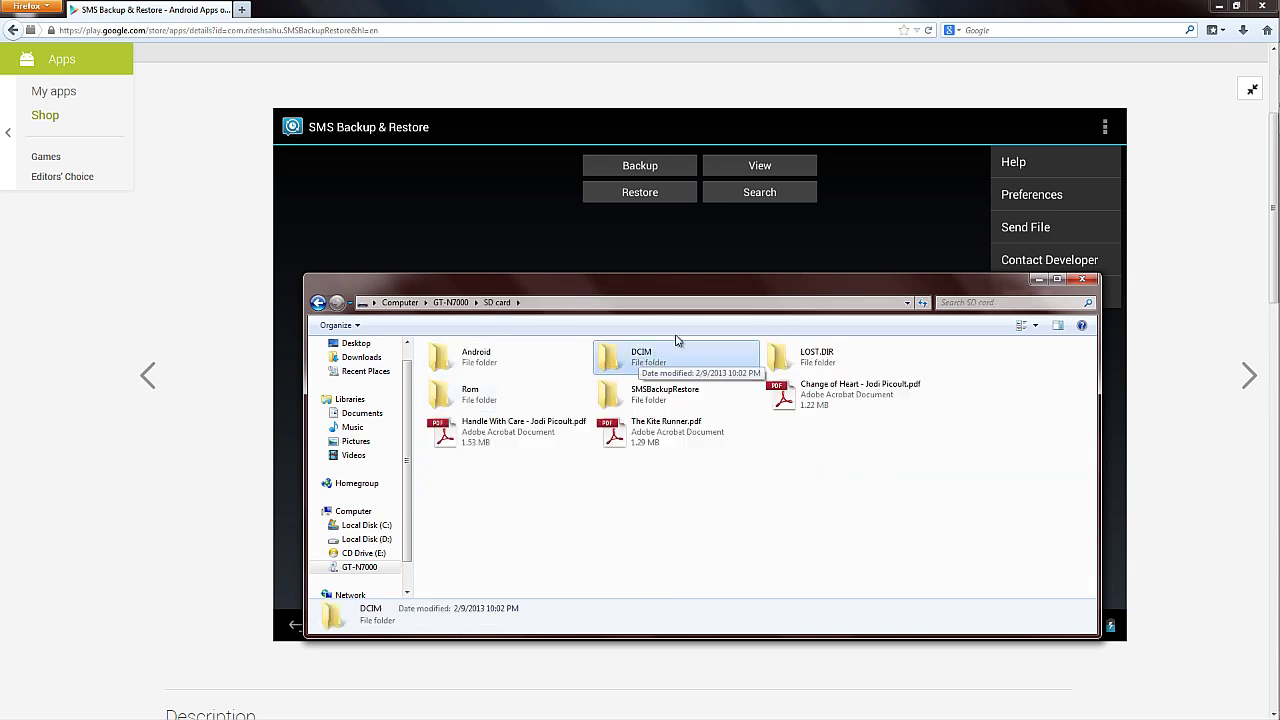
pyautogui.click(450, 302)
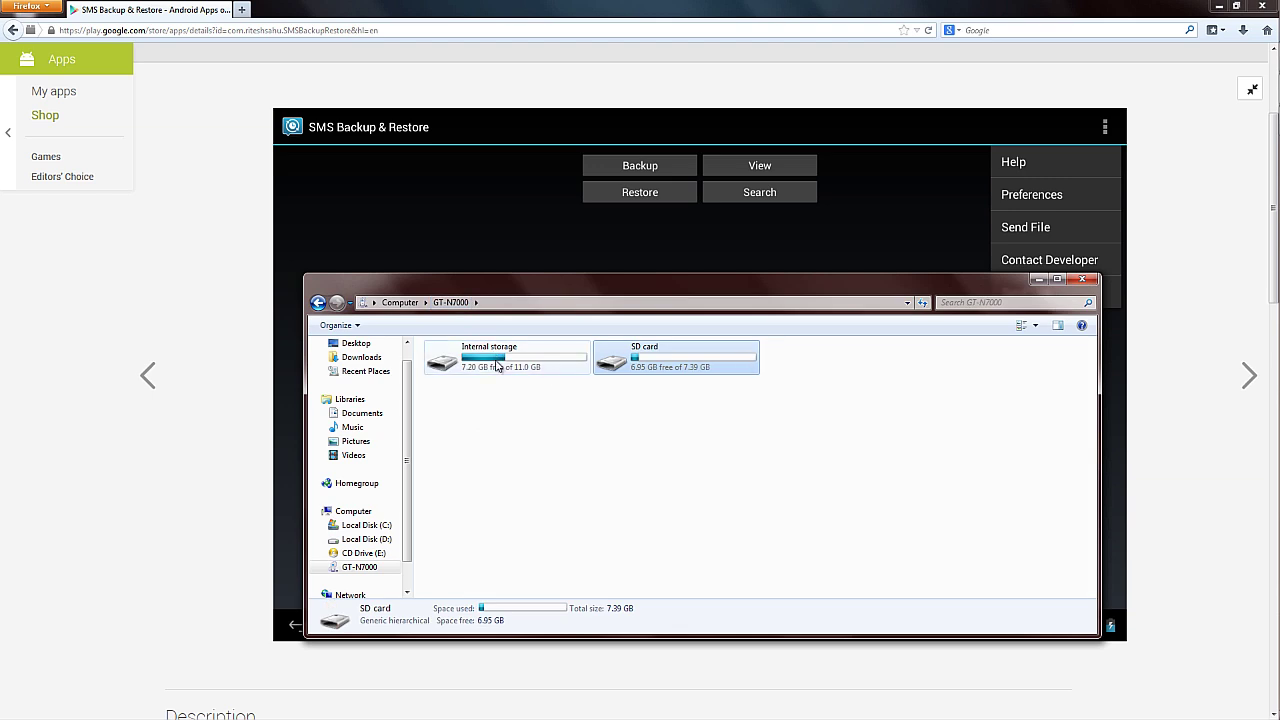
pyautogui.doubleClick(500, 355)
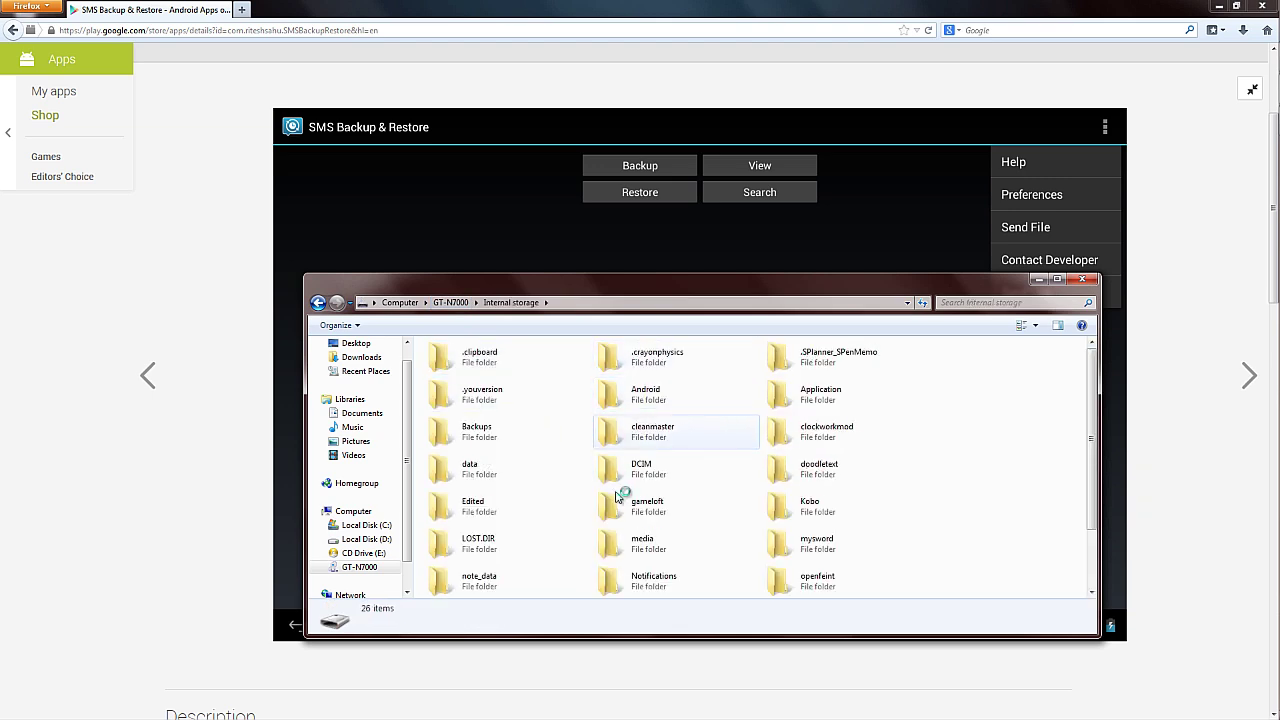
# Scroll internal storage down to the DCIM folder, then return to the SD card.
pyautogui.click(665, 400)
pyautogui.scroll(-3, 655, 520)
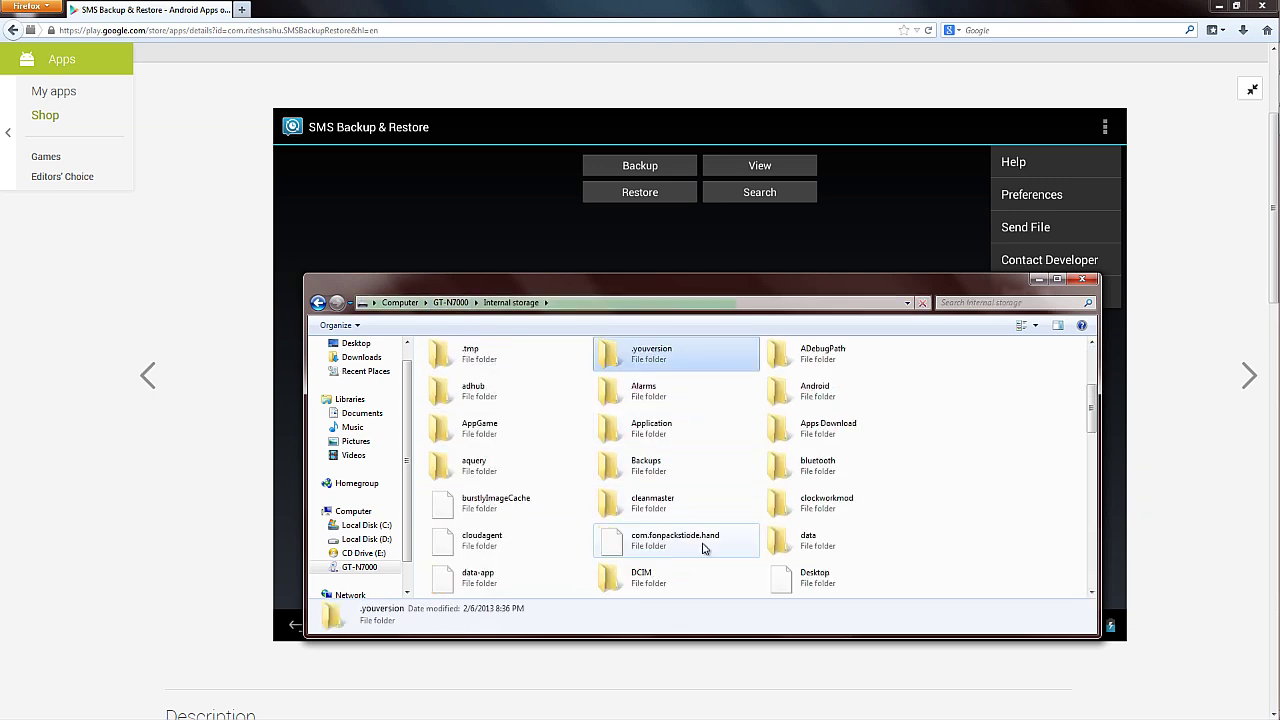
pyautogui.scroll(-2, 650, 500)
pyautogui.click(644, 479)
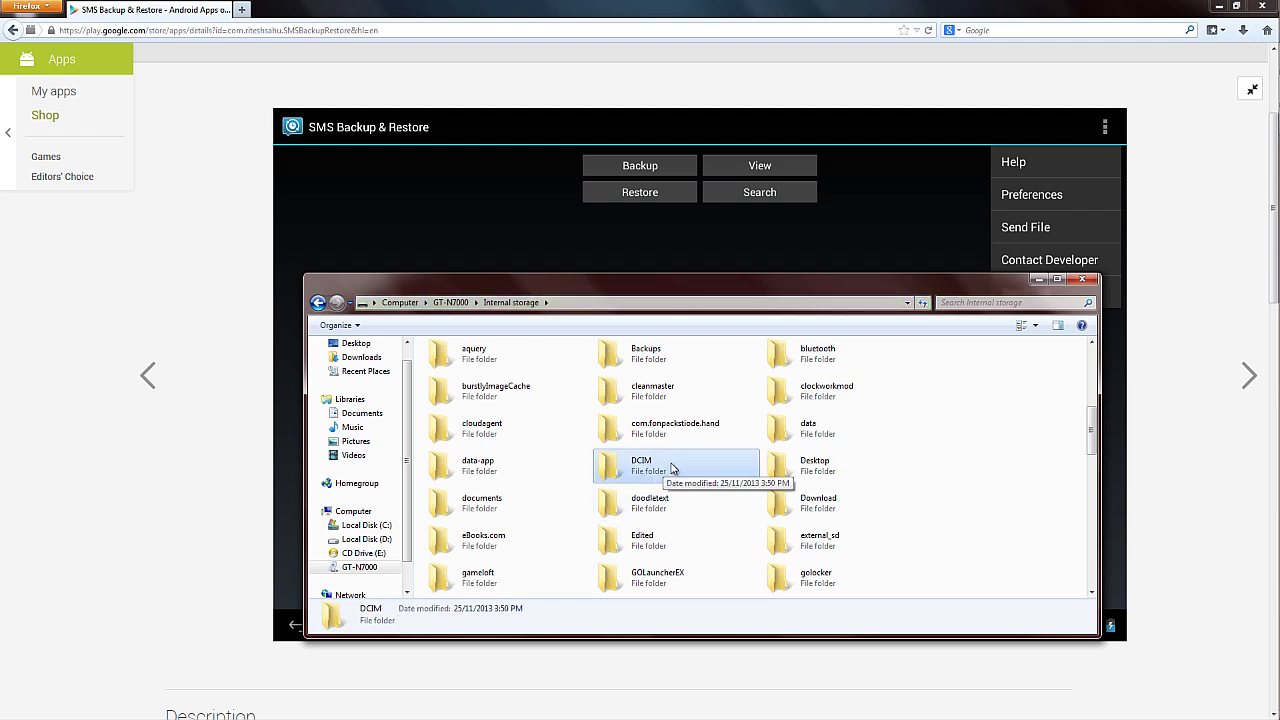
pyautogui.click(445, 309)
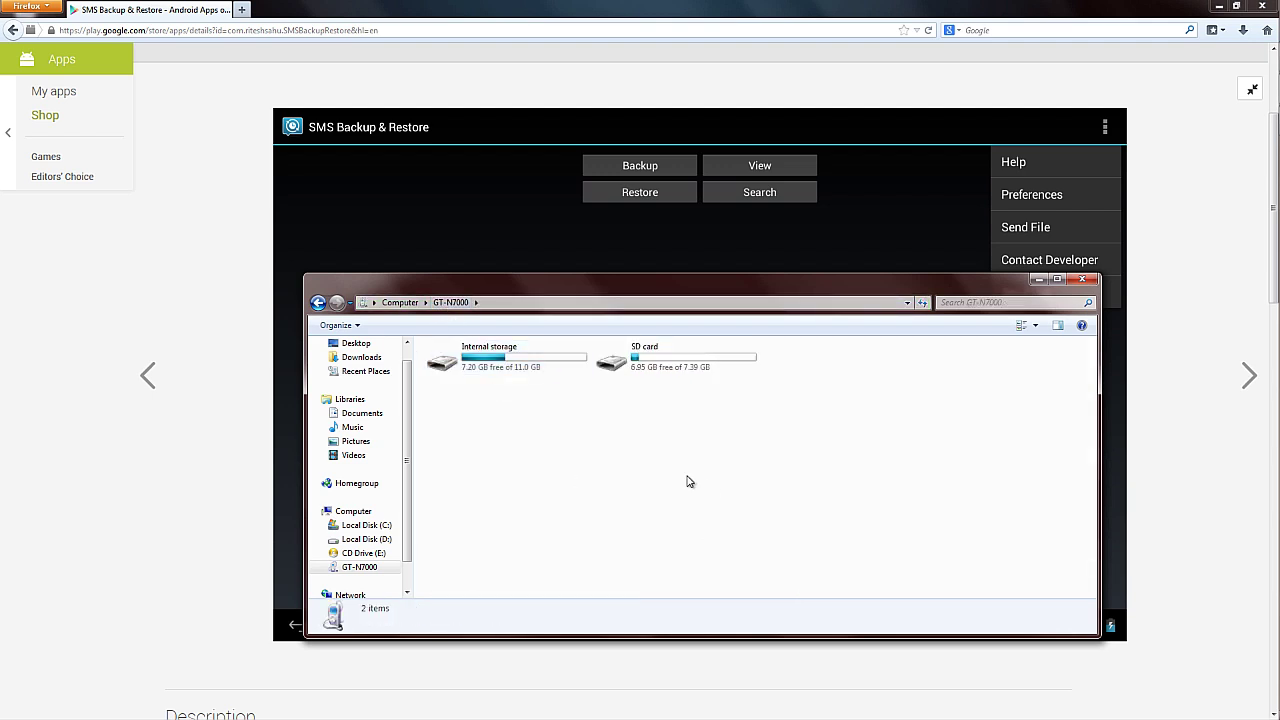
pyautogui.doubleClick(634, 371)
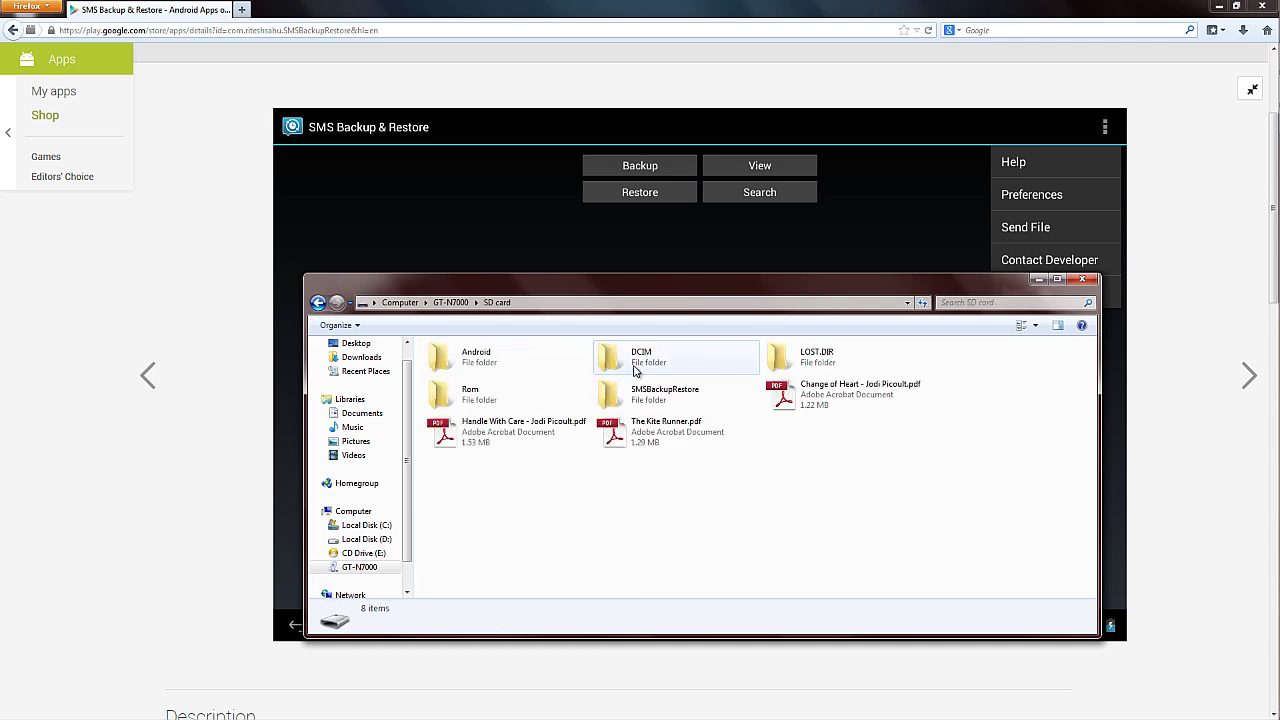